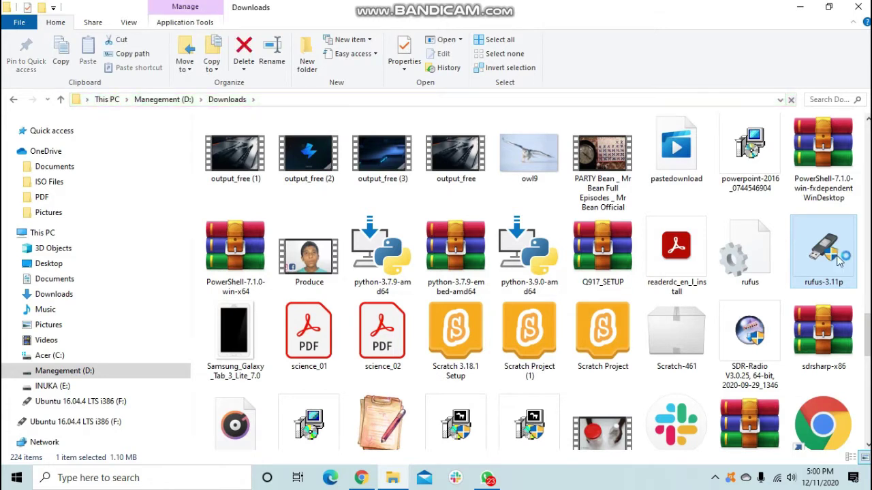
Launch rufus-3.11p from the Downloads folder and choose the ubuntu-16.04.4-desktop-i386 ISO as the boot image
double_click(839, 261)
click(805, 6)
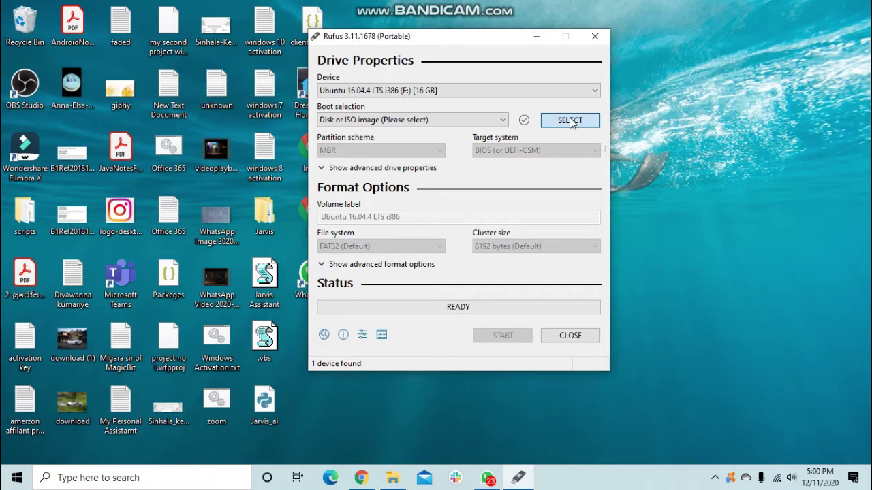
click(570, 121)
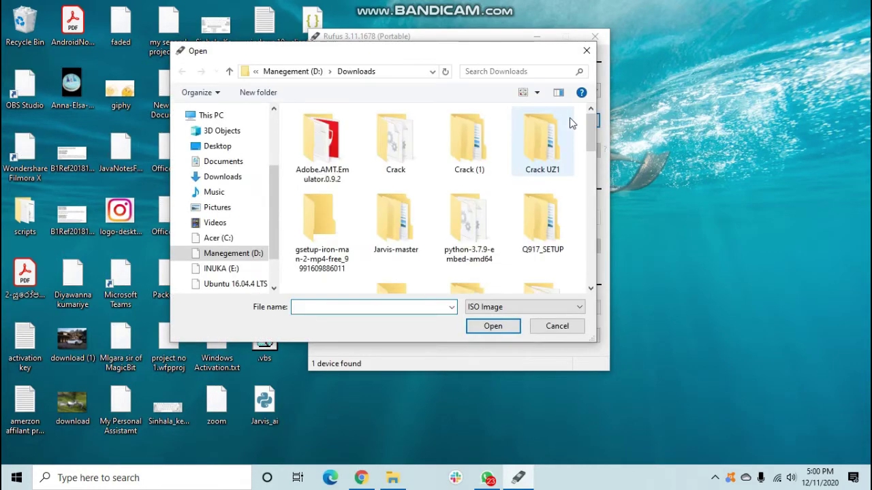
scroll(508, 144, down, 3)
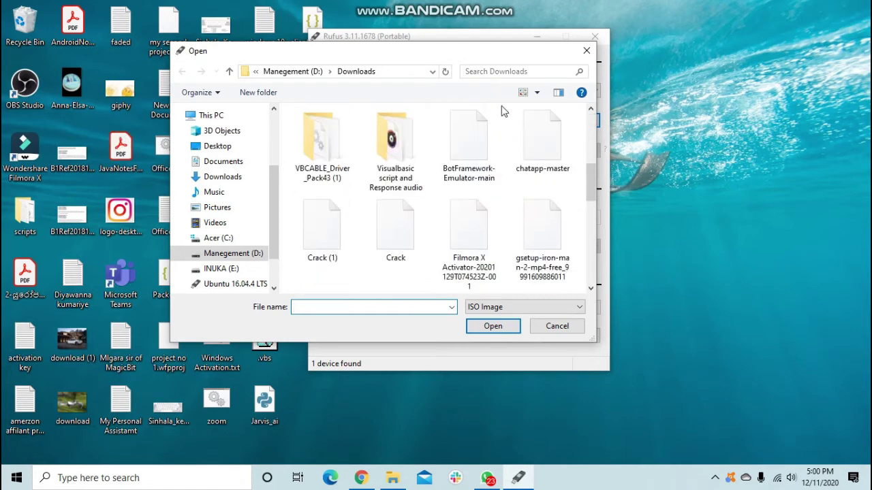
scroll(405, 184, down, 6)
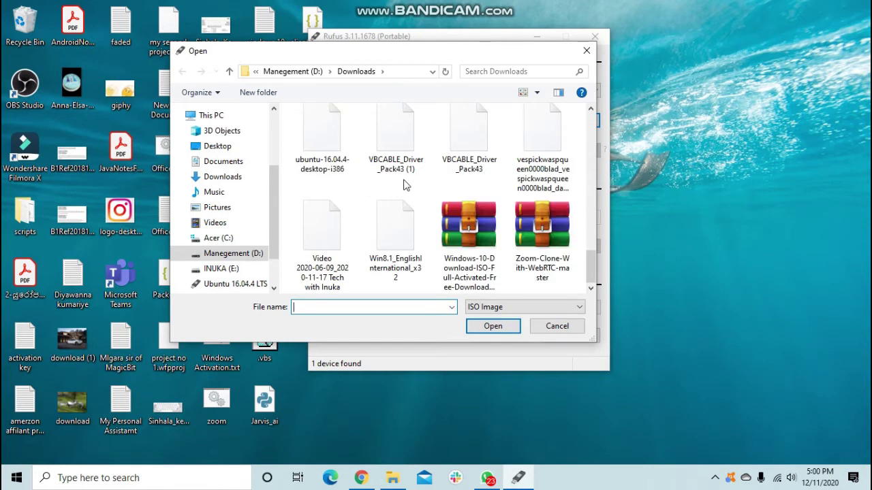
click(341, 140)
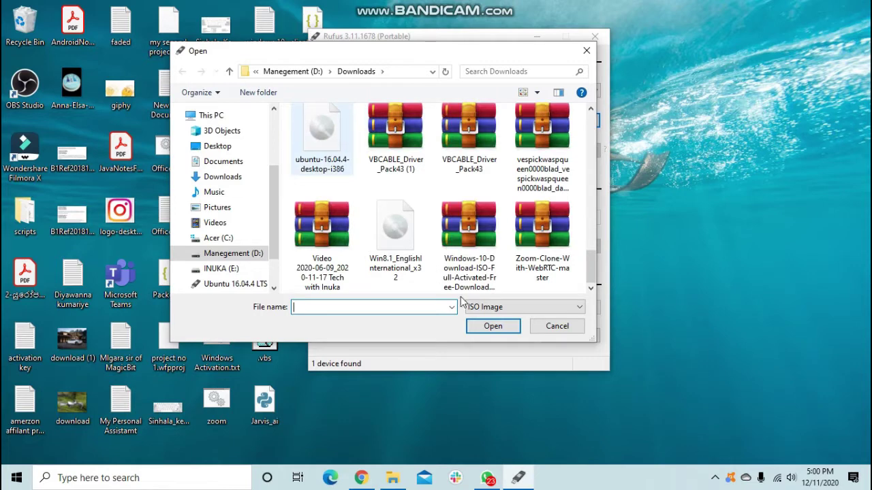
click(492, 326)
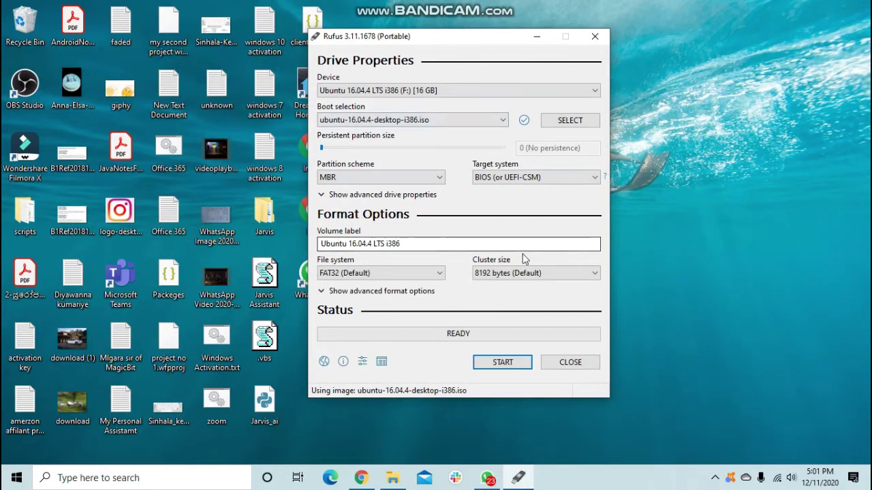
Write the Ubuntu image to the 16 GB USB drive in ISO Image mode, accepting the data erasure, and close Rufus
click(526, 368)
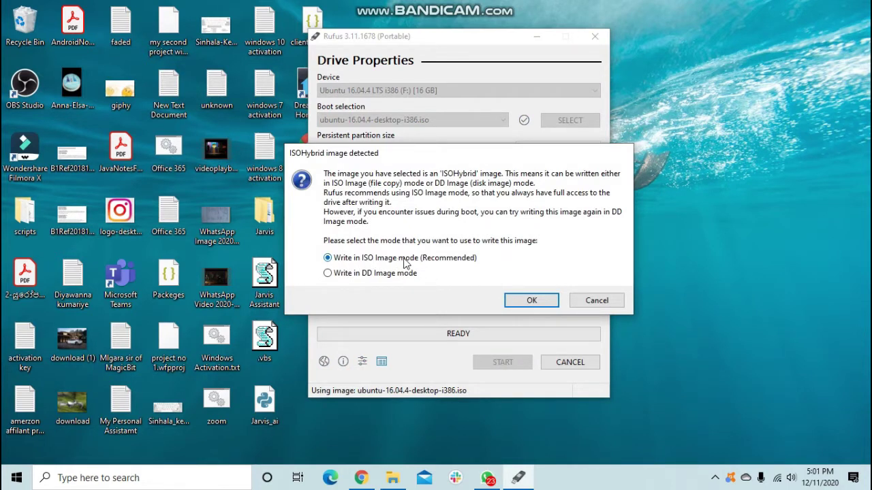
click(530, 302)
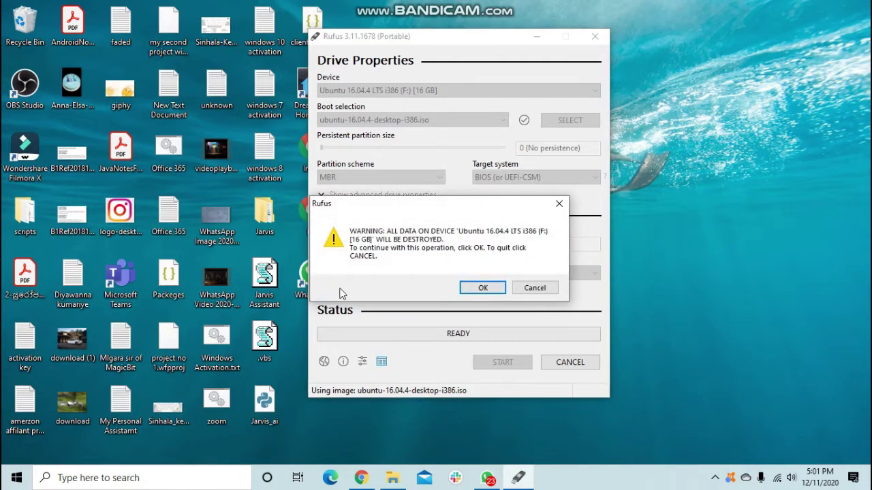
click(482, 288)
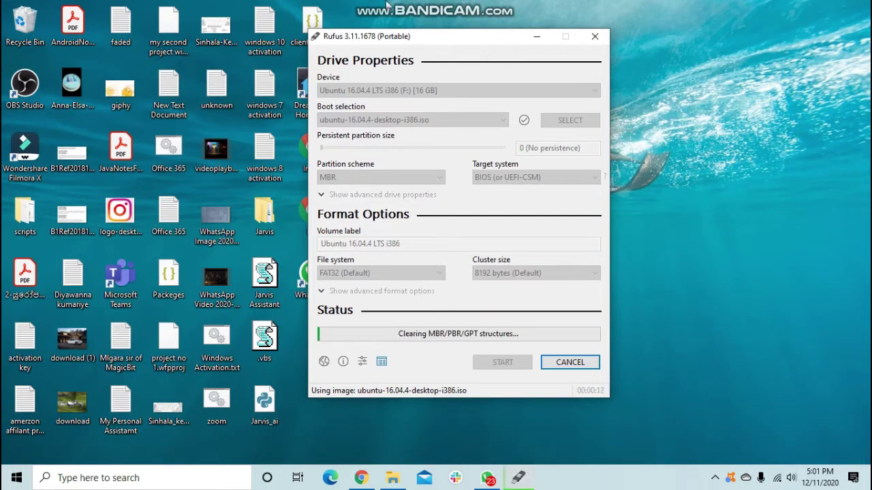
mouse_move(430, 6)
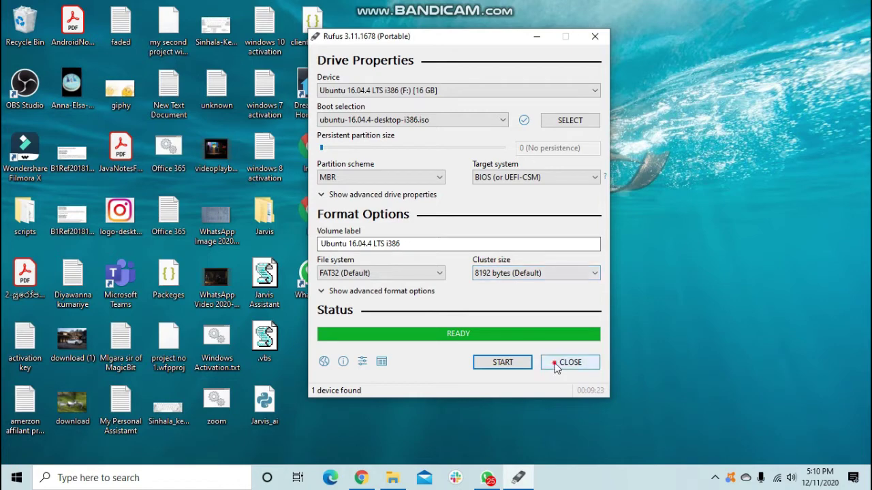
click(556, 363)
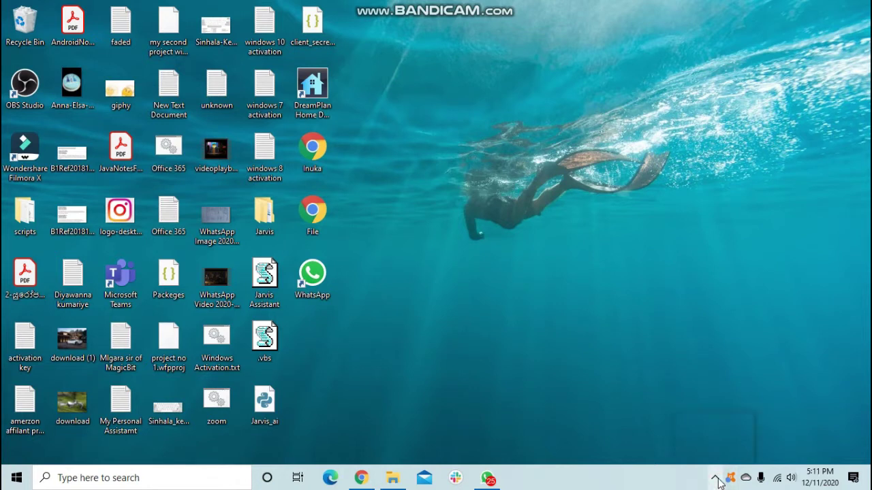
Safely eject the STORE N GO USB drive from Windows
click(715, 479)
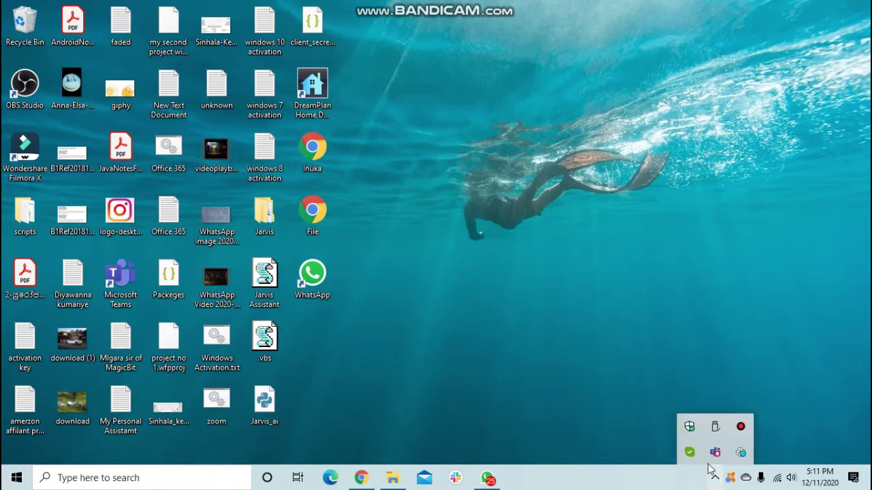
click(709, 427)
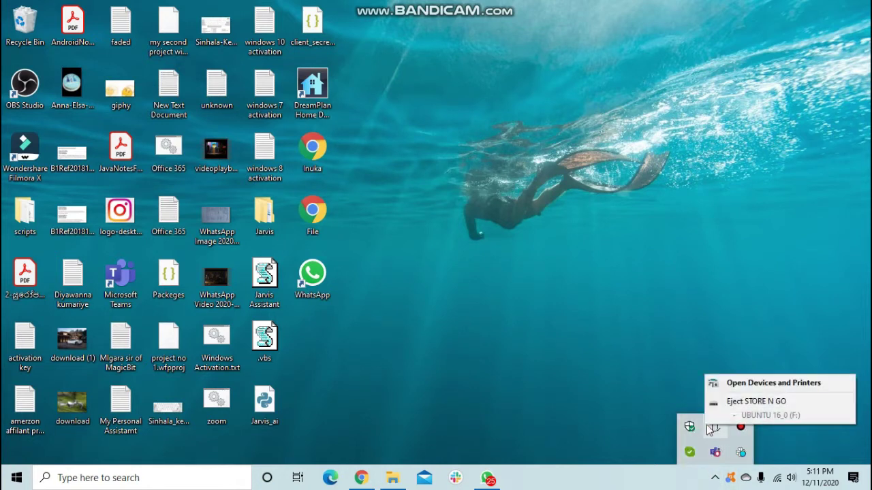
click(742, 401)
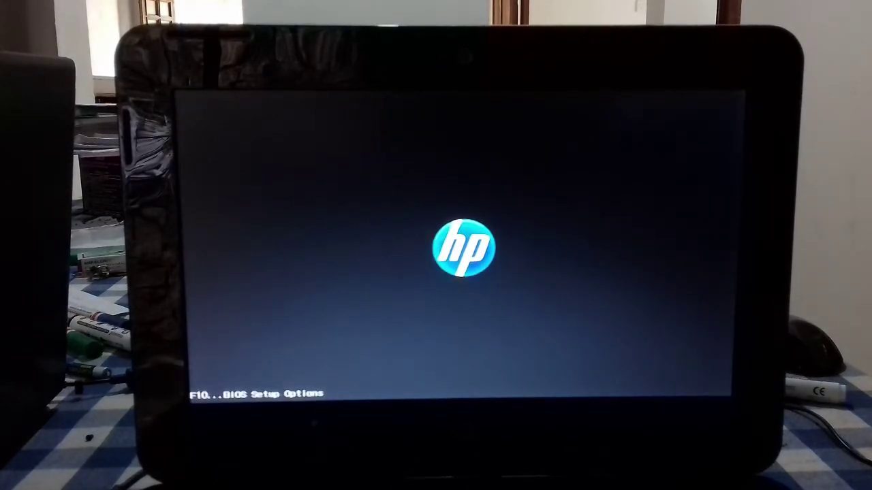
Enter the HP notebook's BIOS setup and open the Boot Options settings of the system configuration
key(Return)
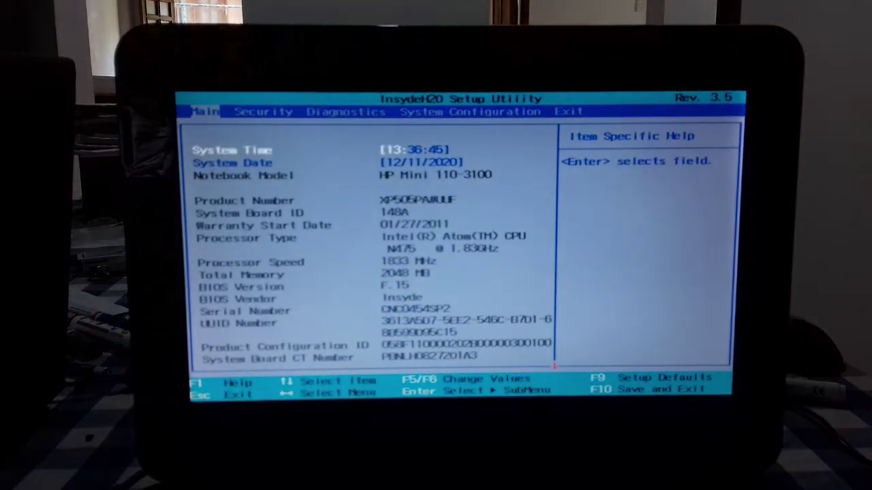
key(Right)
key(Right)
key(Right)
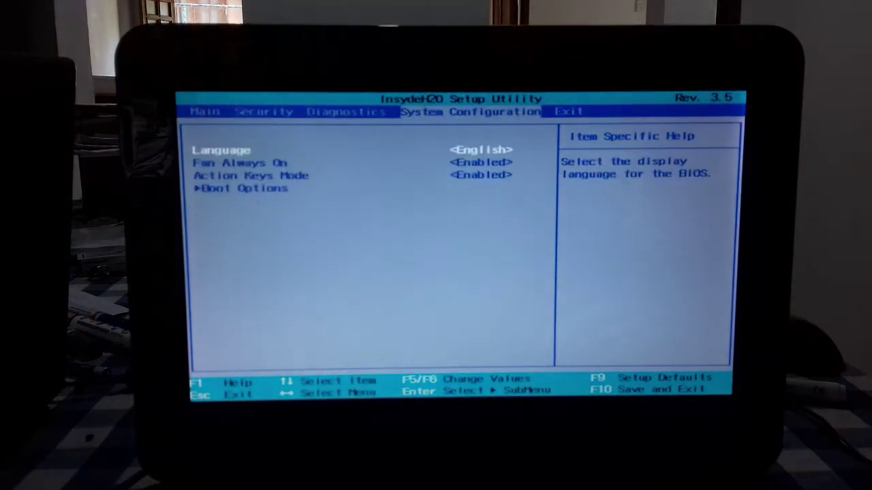
key(Down)
key(Down)
key(Down)
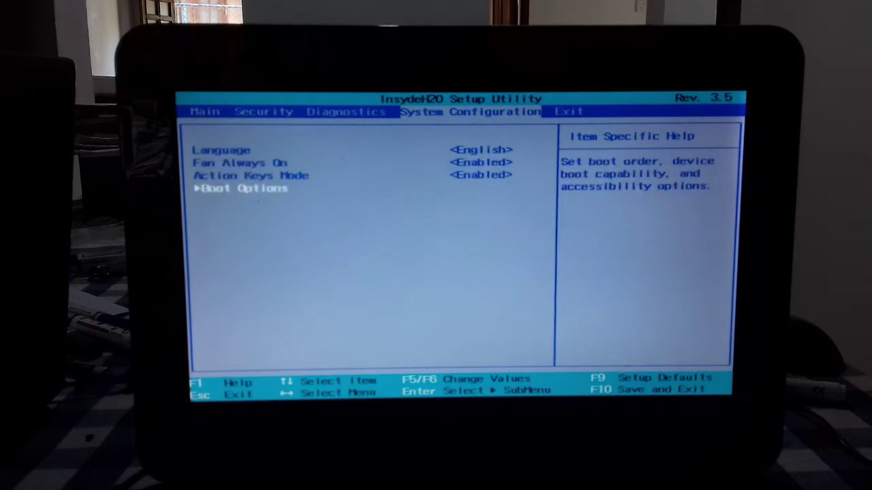
key(Return)
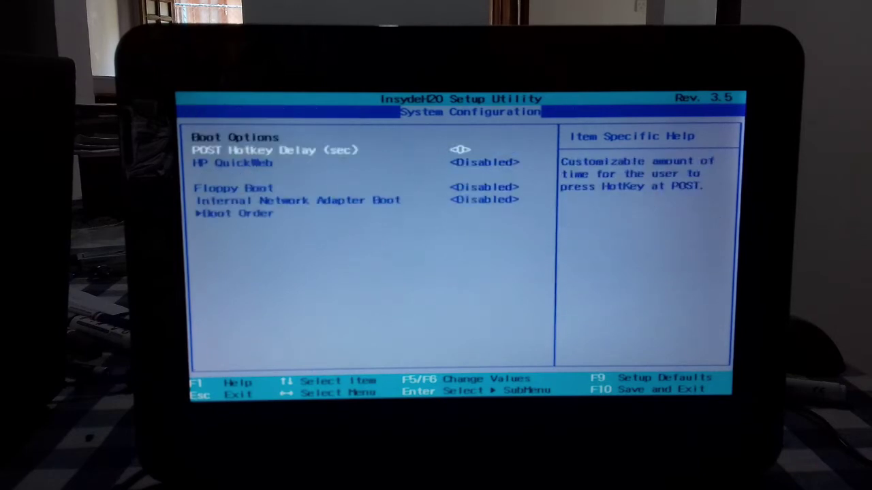
Move Notebook Hard Drive to the end of the boot order so USB Diskette on Key/USB Hard Disk comes first
key(Down)
key(Down)
key(Down)
key(Down)
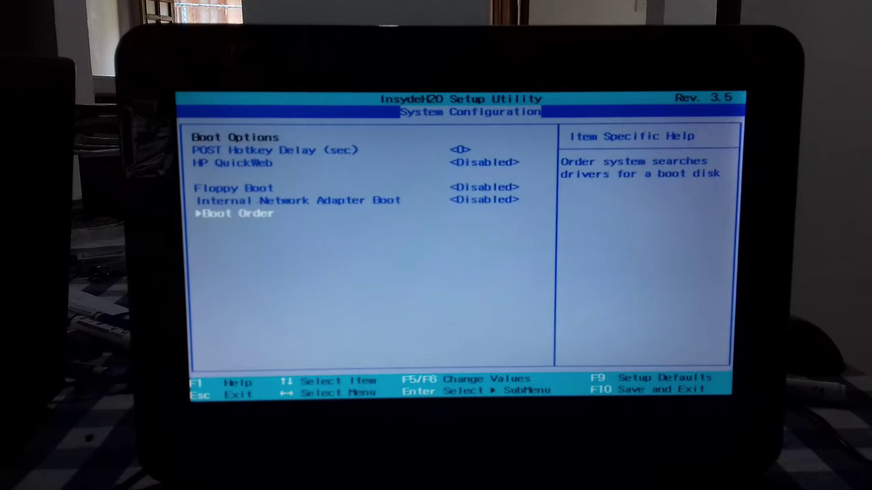
key(Return)
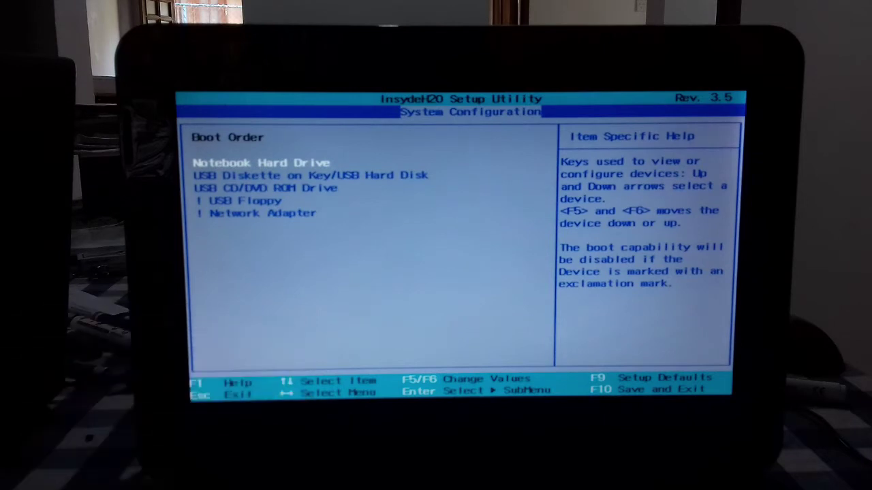
key(F5)
key(F5)
key(F5)
key(F5)
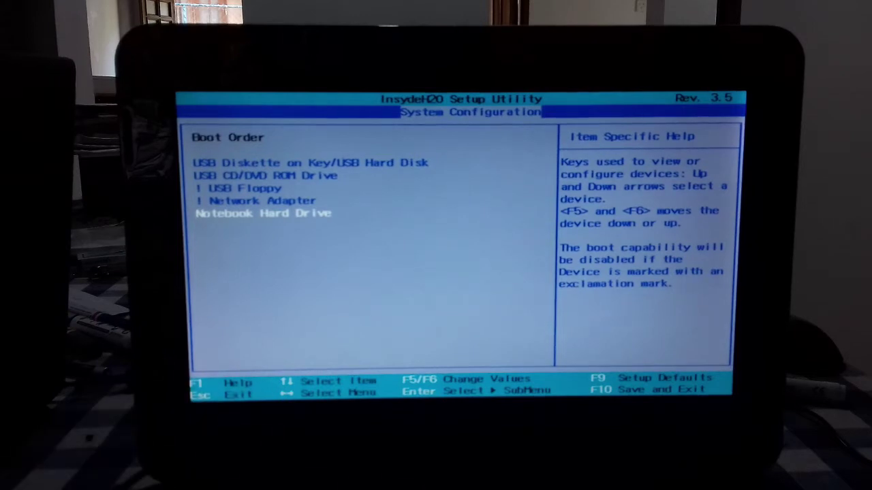
Save the BIOS changes, exit the setup and continue startup past the cooling fan warning
key(F10)
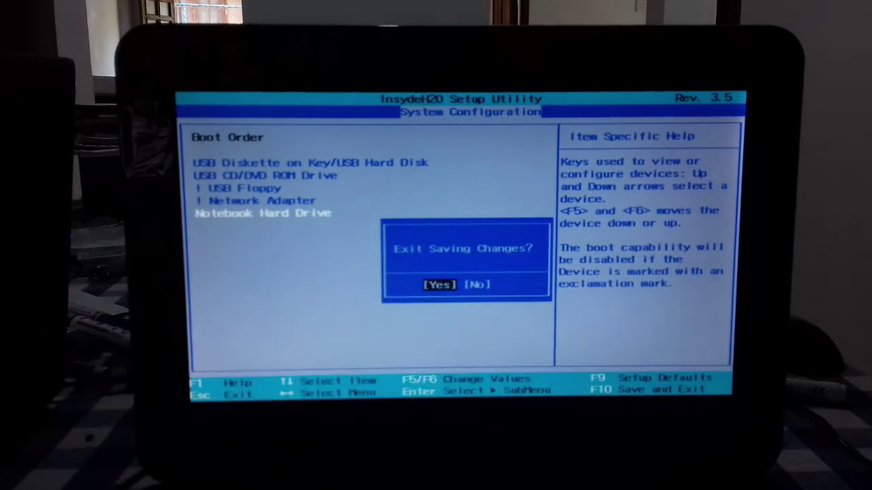
key(Return)
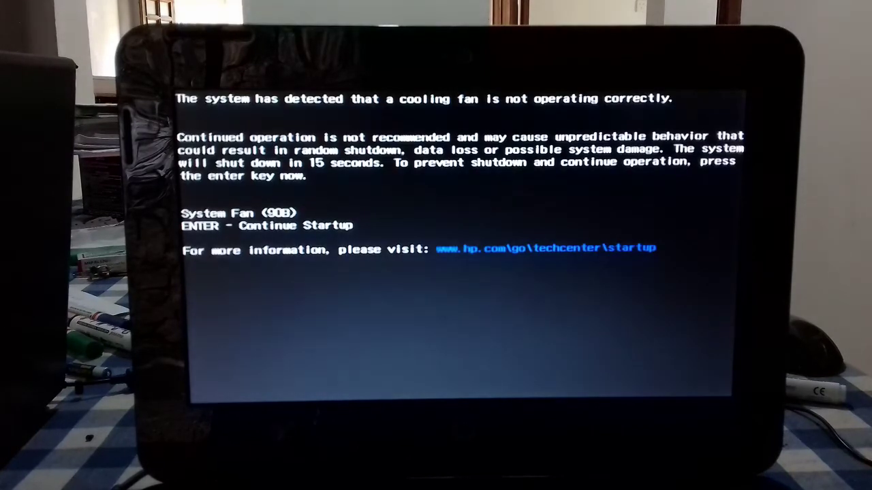
key(Return)
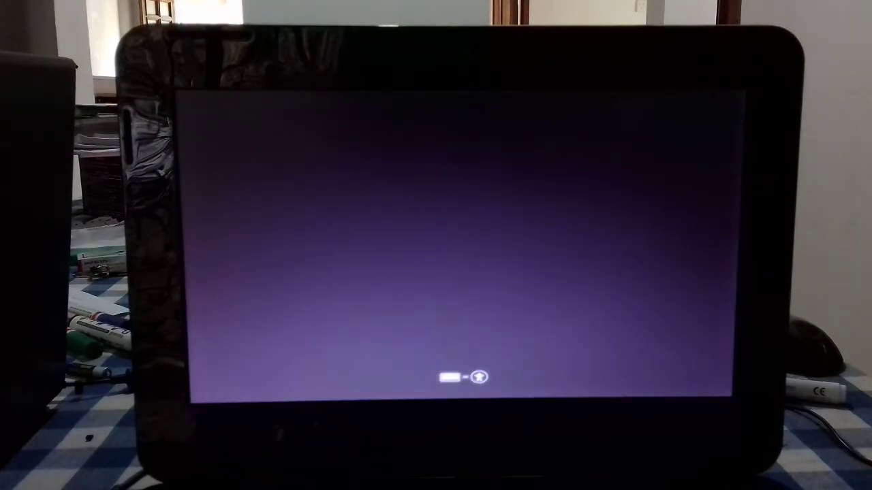